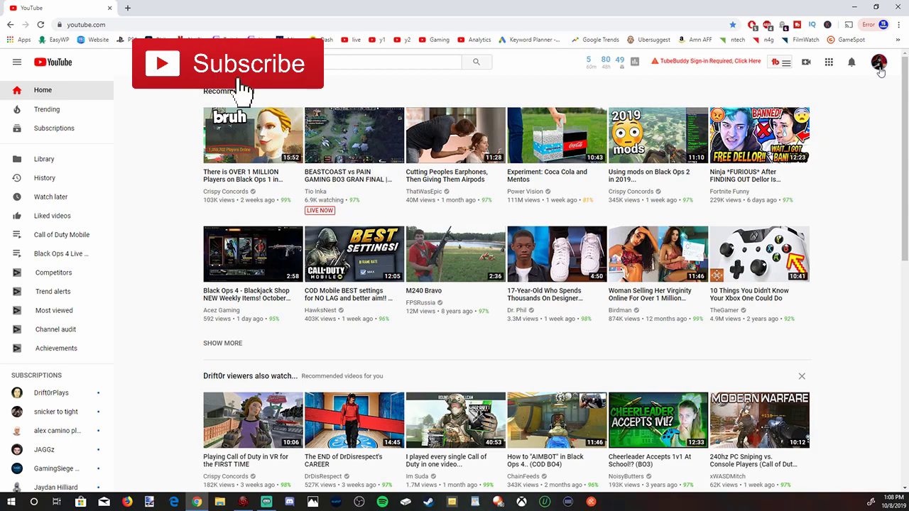
- Open YouTube Studio from the account menu and go to the Live Events page
left_click(878, 65)
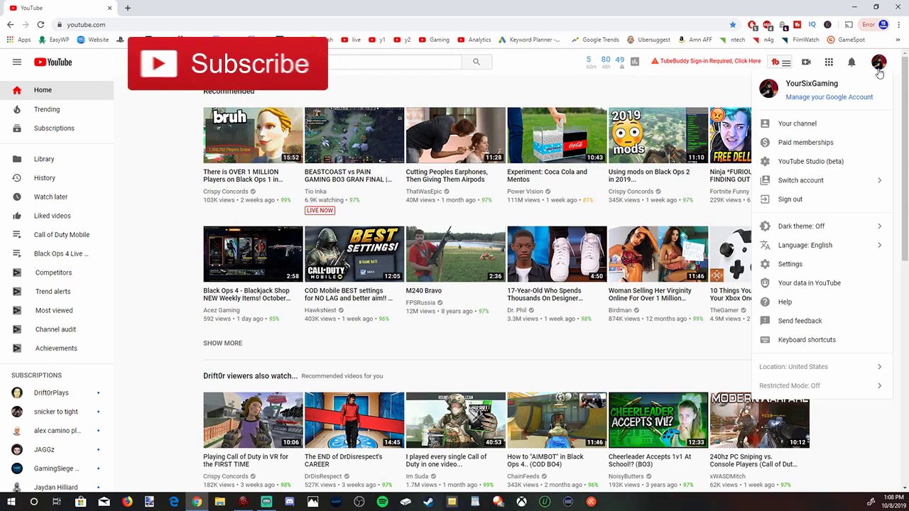
left_click(835, 162)
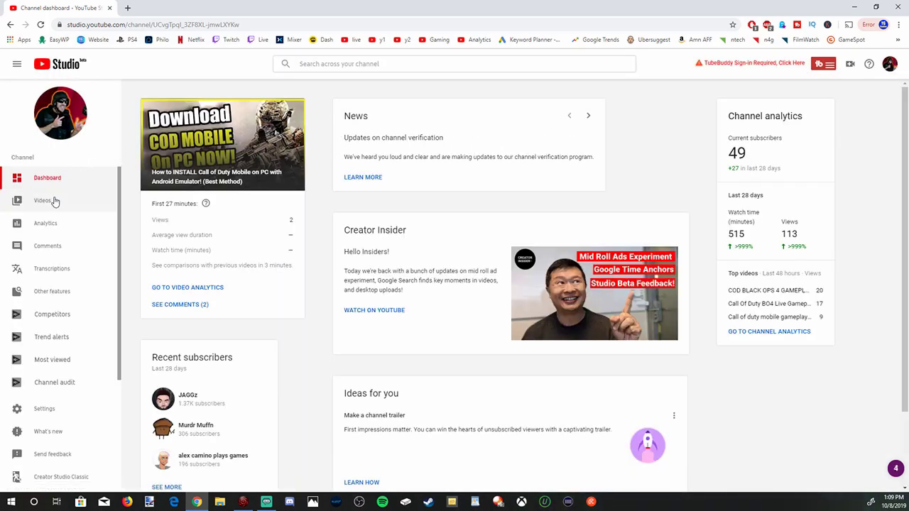
mouse_move(52, 291)
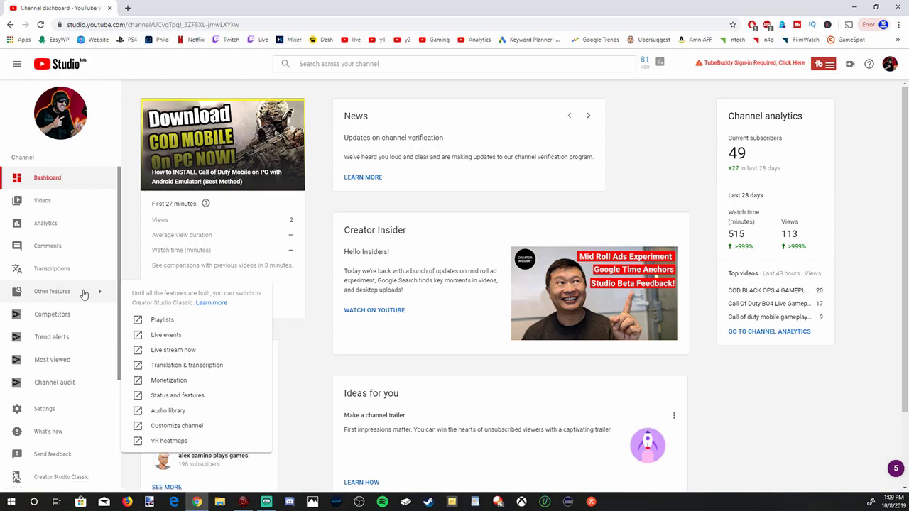
left_click(183, 339)
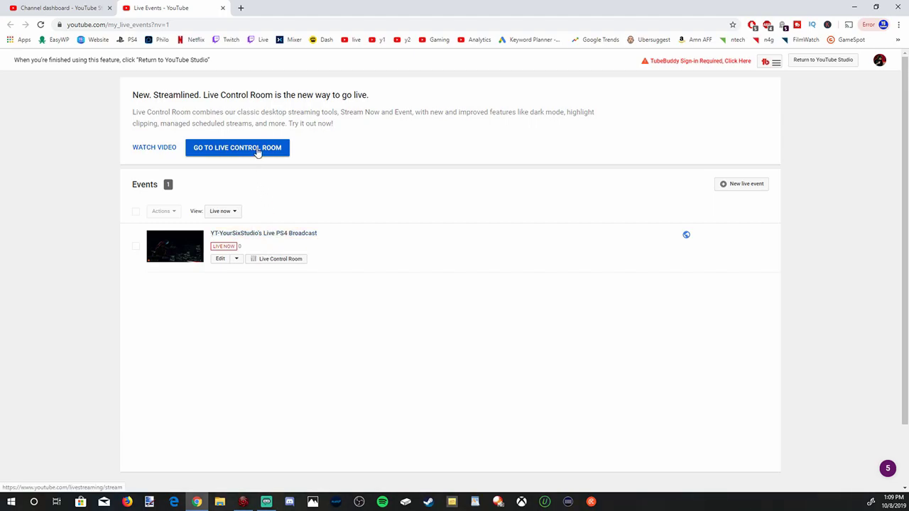
- Open the live PS4 broadcast's Live Control Room dashboard and its stream details form
left_click(258, 149)
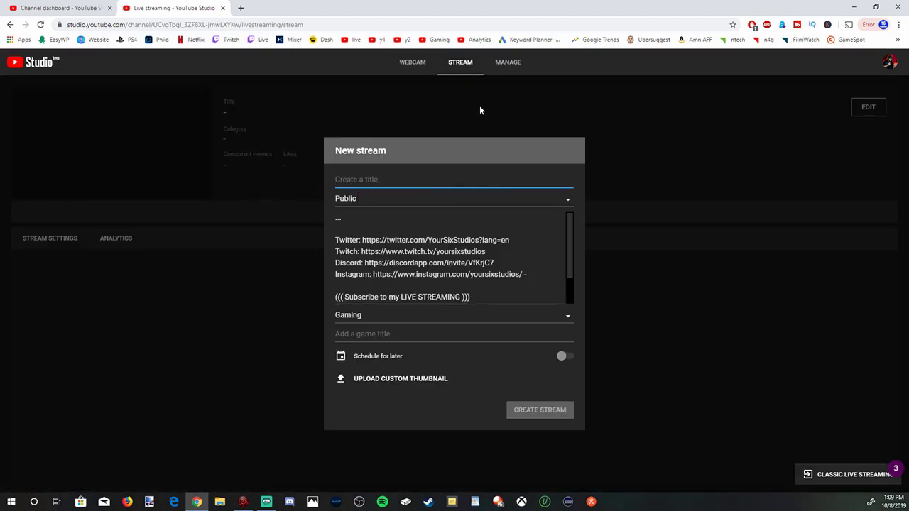
left_click(508, 64)
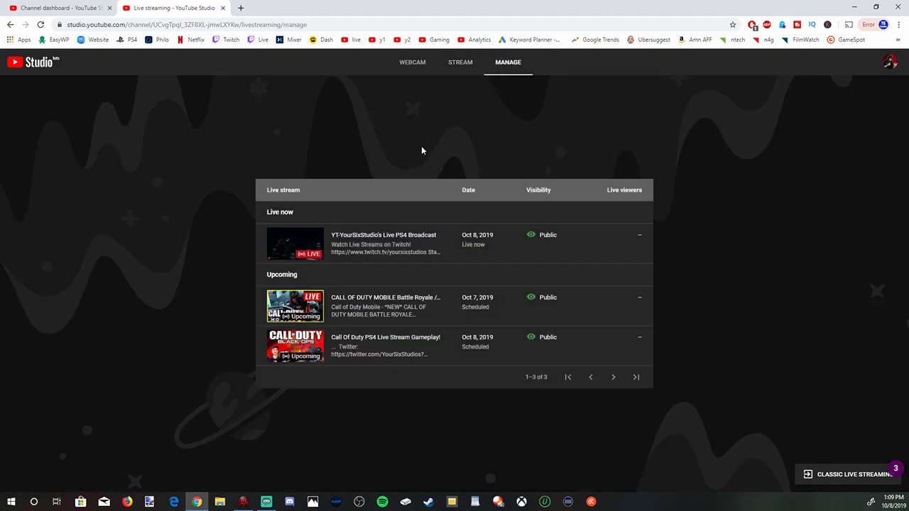
mouse_move(334, 243)
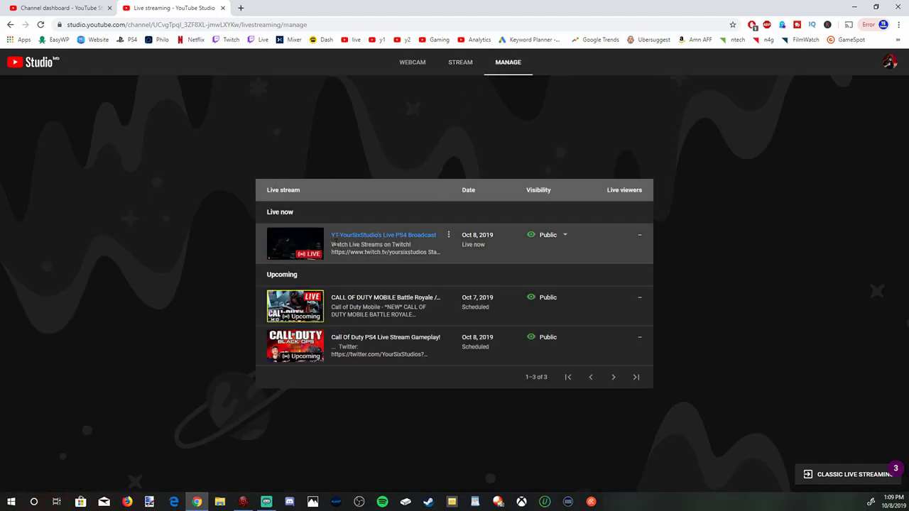
left_click(309, 249)
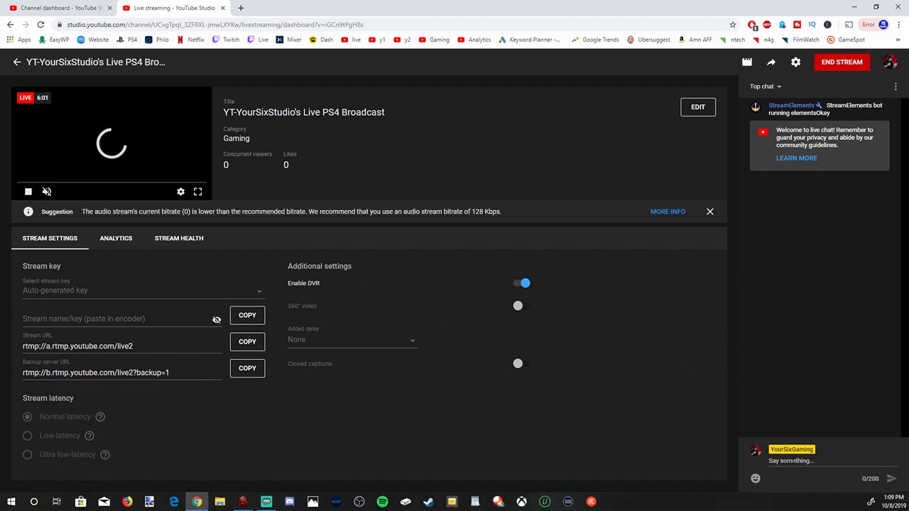
left_click(697, 112)
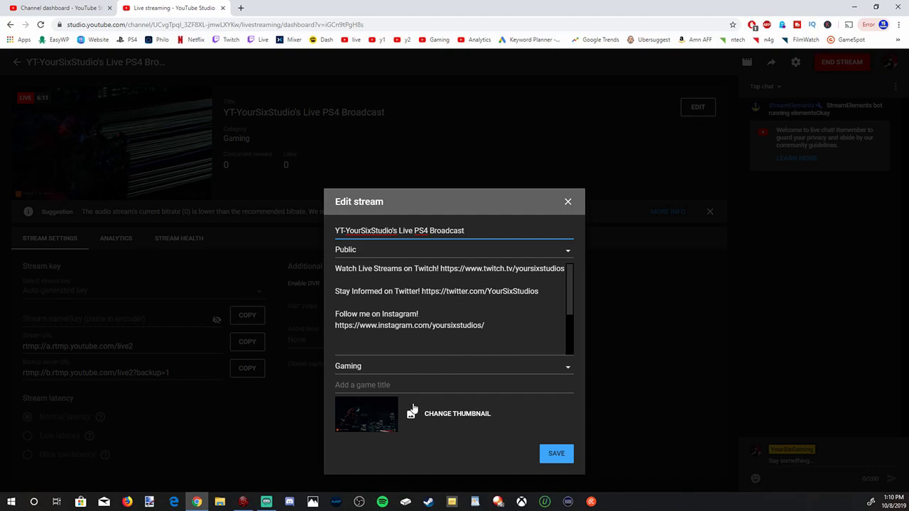
- Replace the stream thumbnail with the 18 kill blackout game image and save
left_click(468, 415)
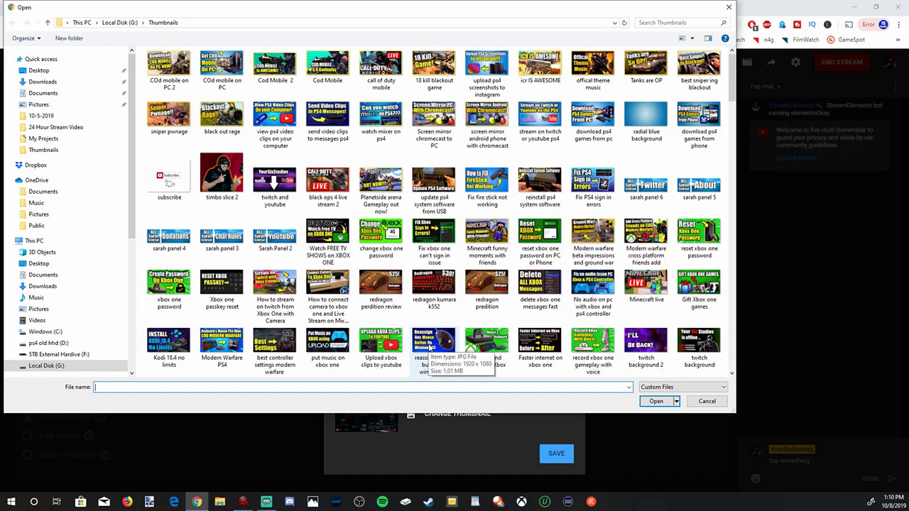
double_click(433, 64)
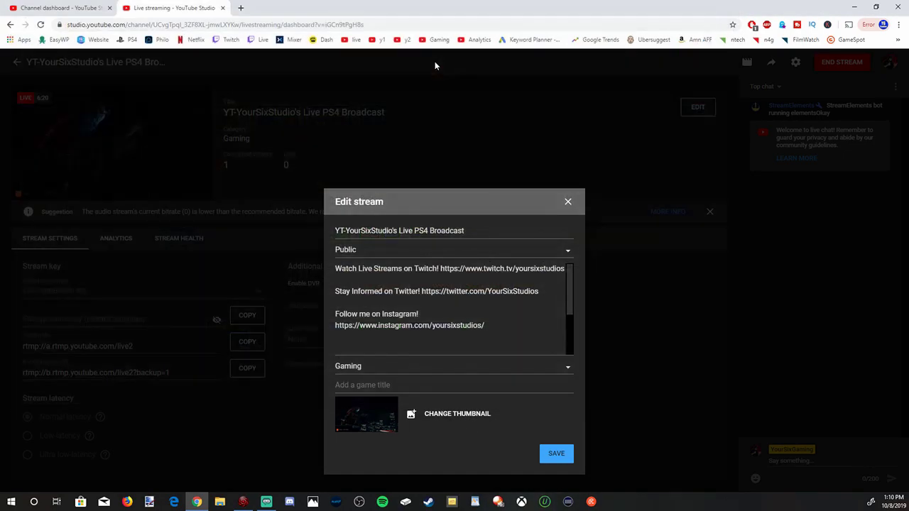
left_click(556, 454)
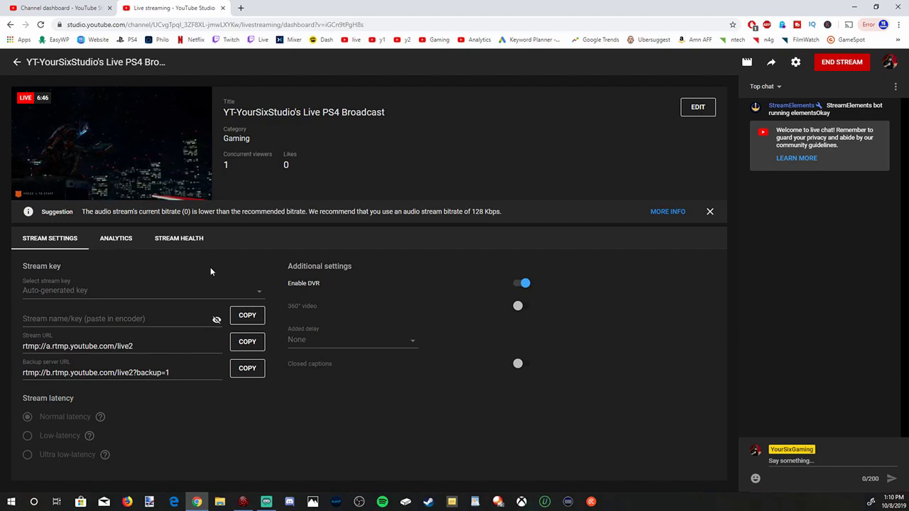
left_click(103, 241)
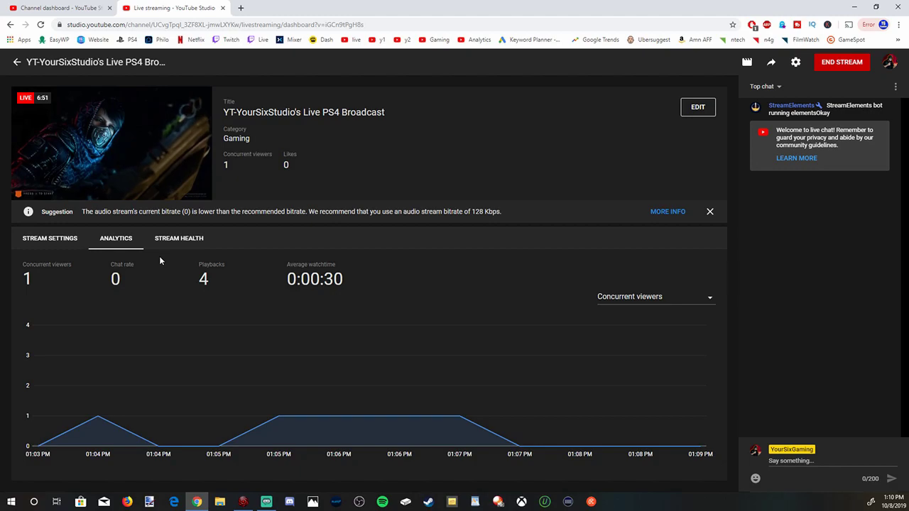
left_click(175, 245)
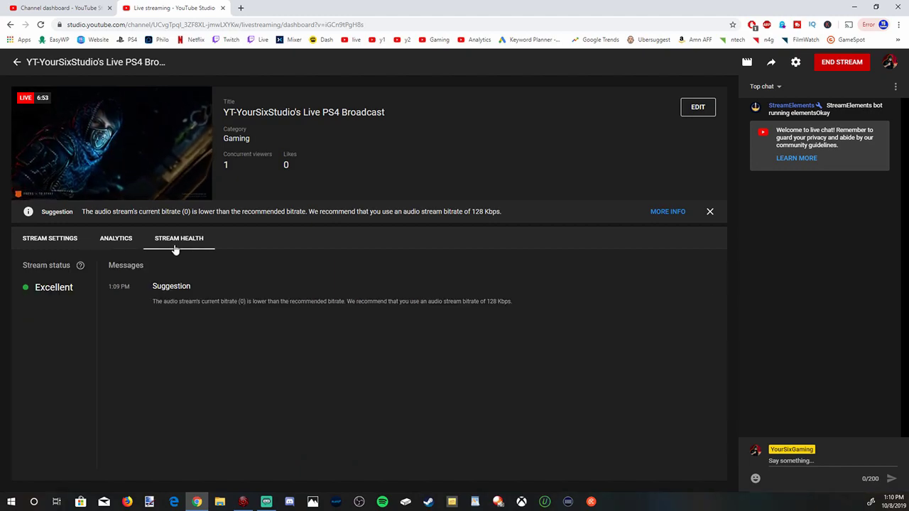
left_click(114, 240)
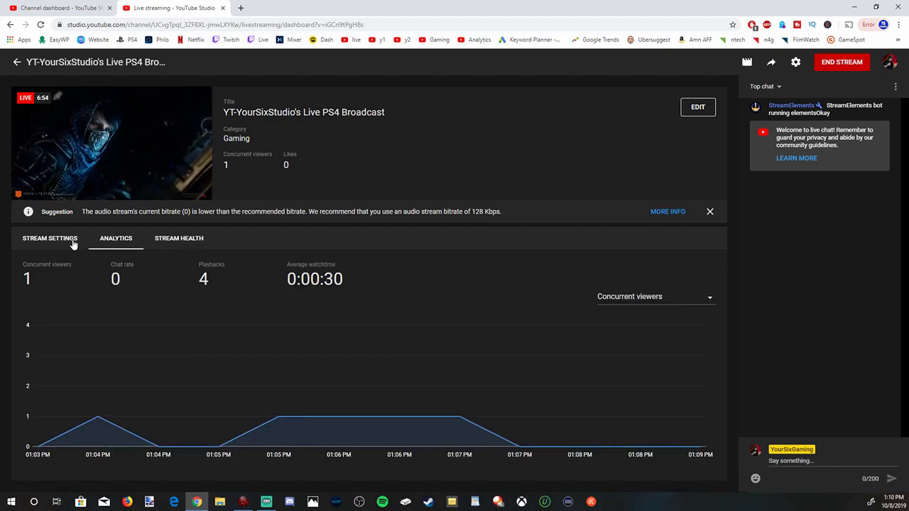
left_click(44, 240)
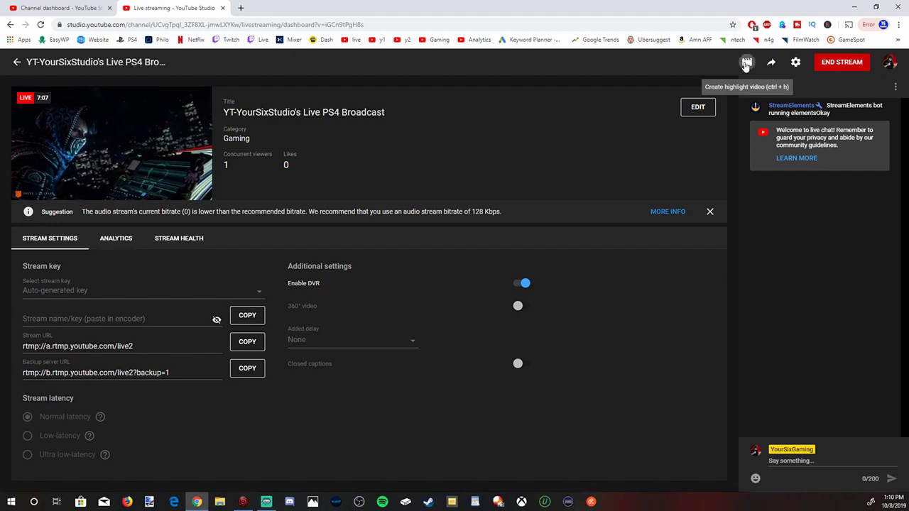
left_click(745, 64)
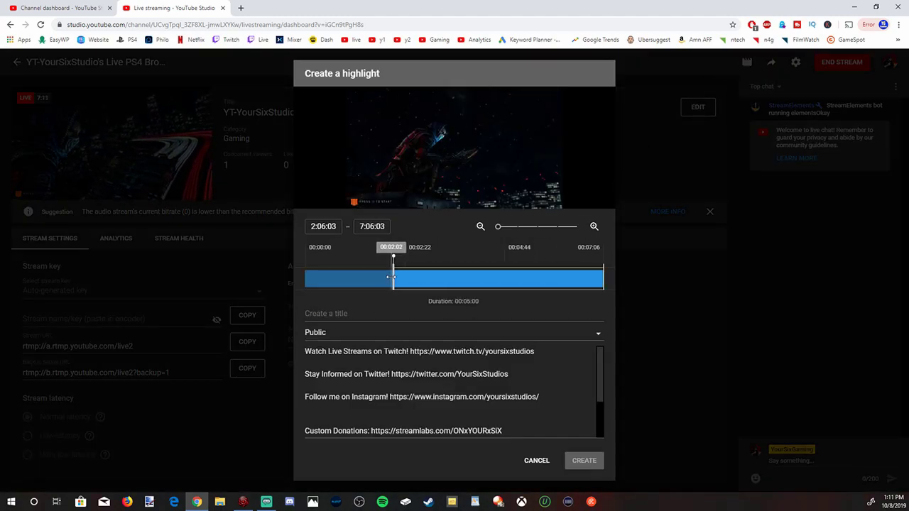
- Trim the highlight to run from 0:24:28 to about 4:06:02
left_click_drag(391, 277, 323, 278)
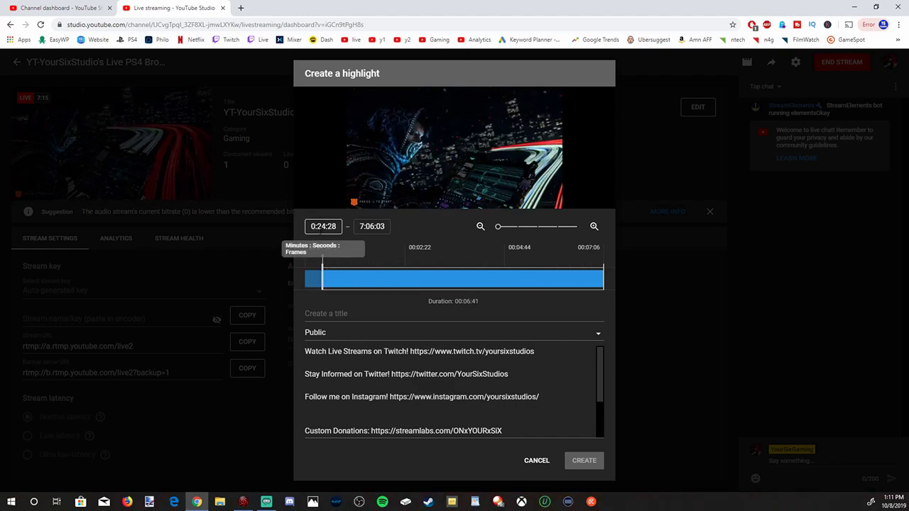
mouse_move(603, 278)
left_mouse_down()
mouse_move(417, 276)
mouse_move(478, 270)
left_mouse_up()
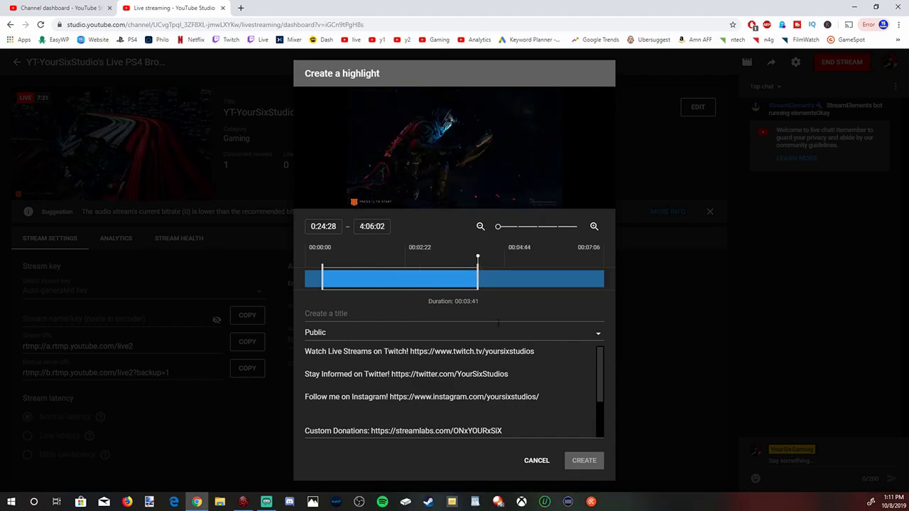
scroll(526, 379, "down", 2)
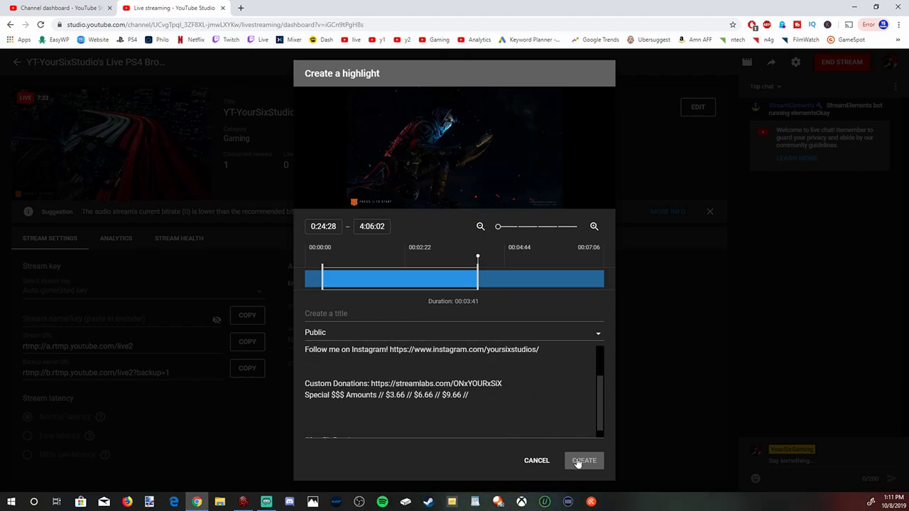
scroll(532, 371, "up", 1)
scroll(532, 371, "up", 1)
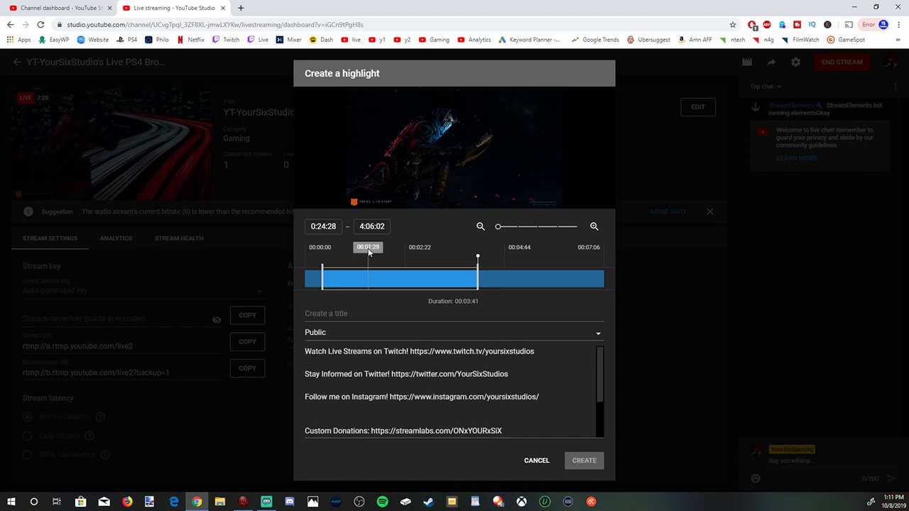
- Title the highlight 'Black Ops 4 Official Theme Music', make it Unlisted, and create it
left_click(363, 316)
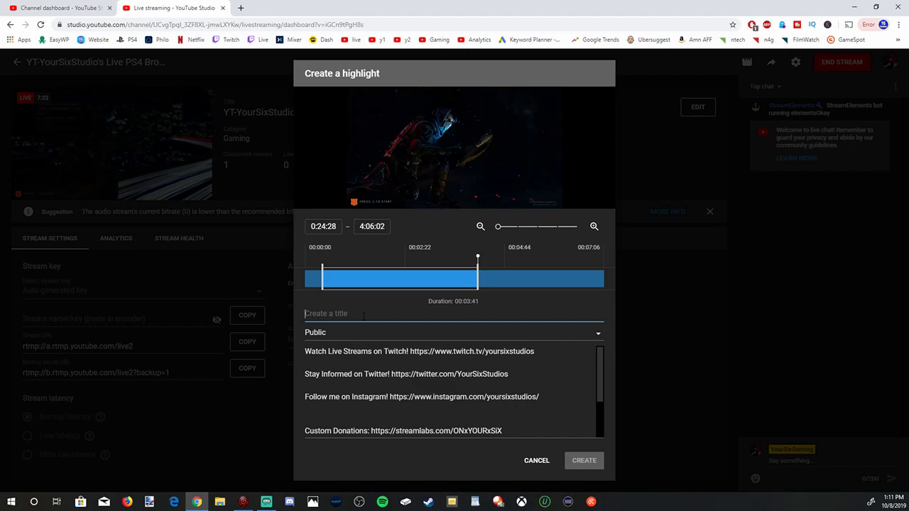
type("B")
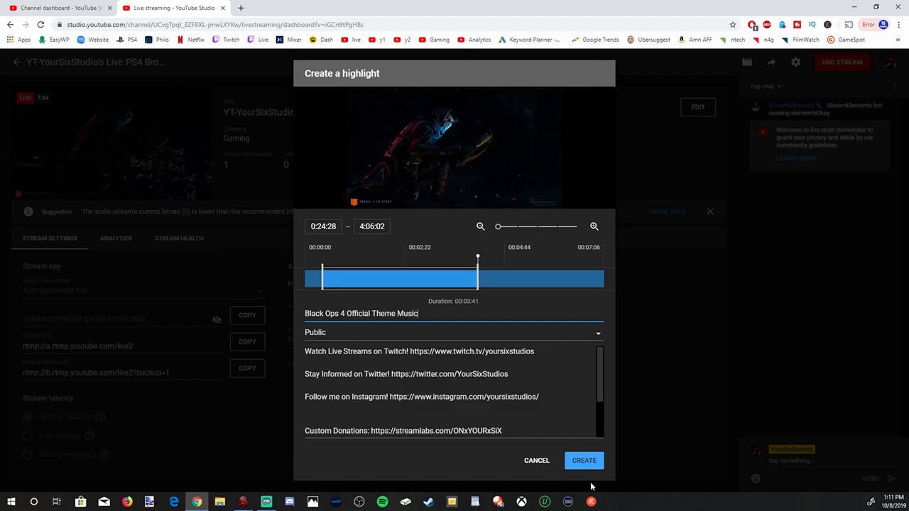
left_click(384, 338)
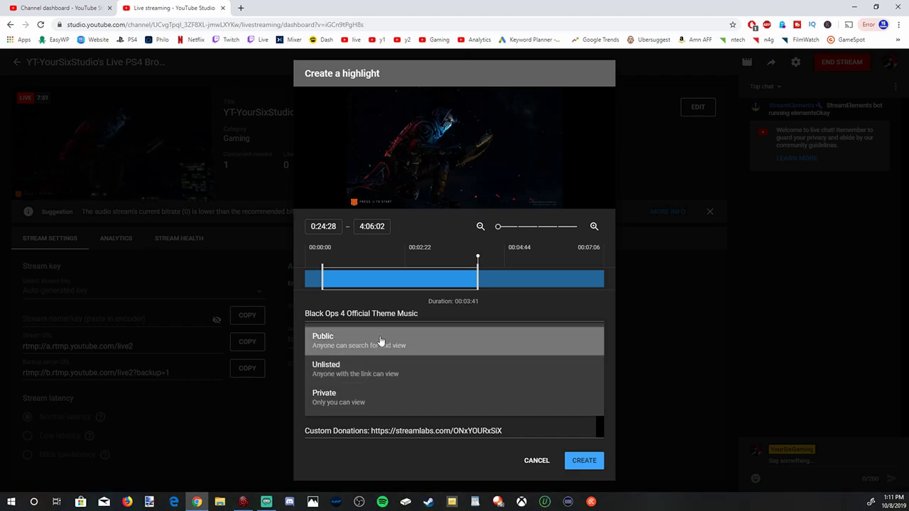
left_click(381, 368)
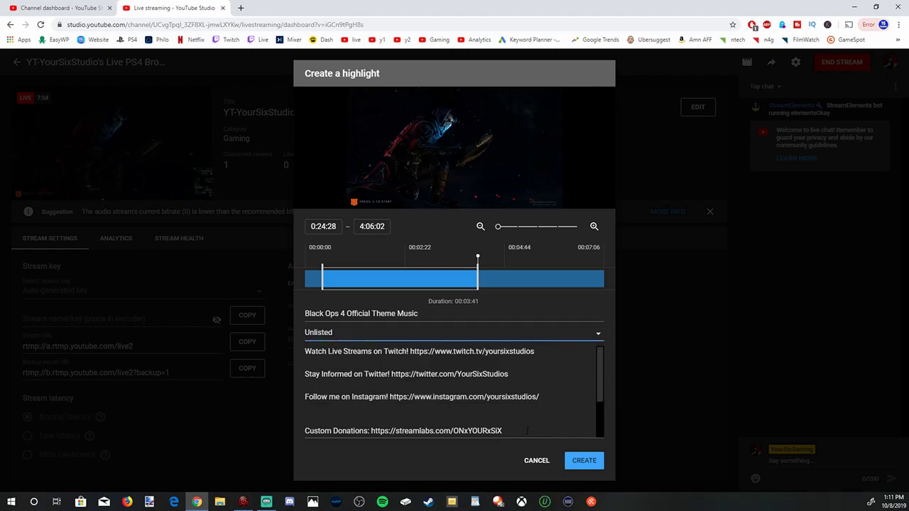
mouse_move(602, 381)
left_mouse_down()
mouse_move(599, 418)
mouse_move(593, 337)
left_mouse_up()
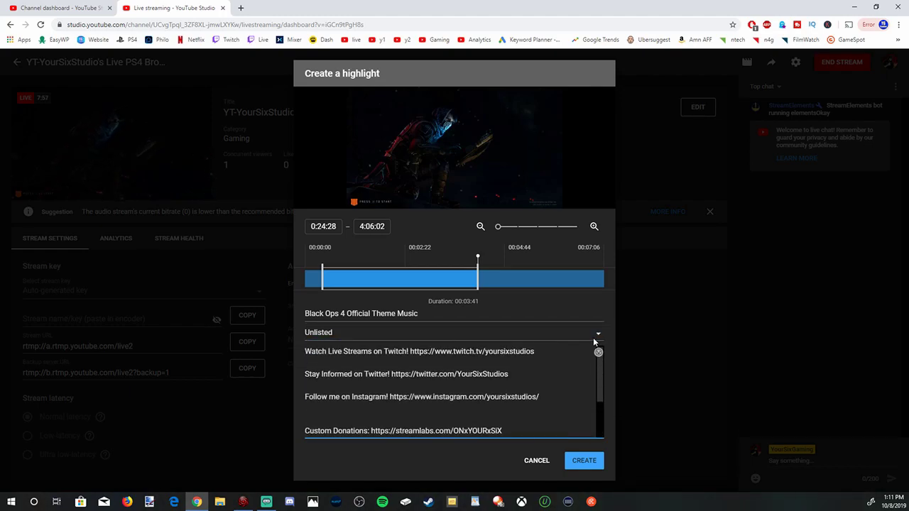
left_click(589, 463)
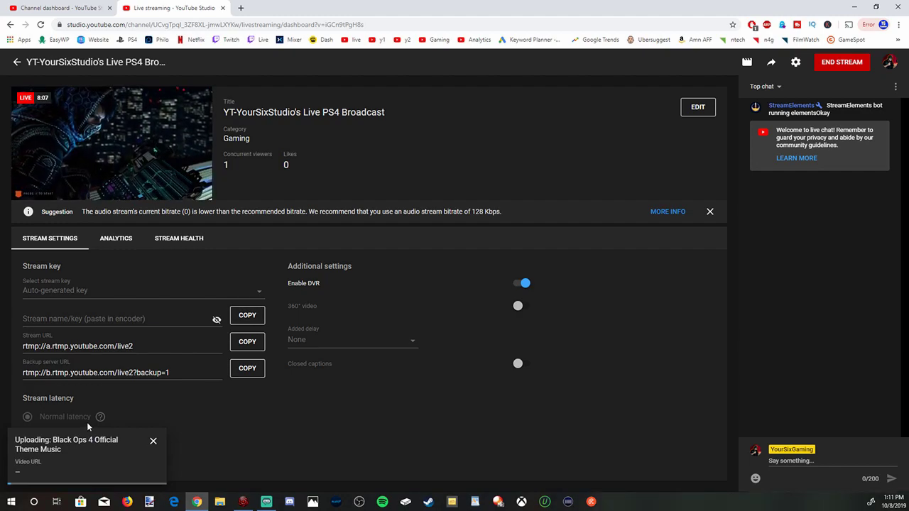
- Return to the channel dashboard tab and open the Videos page
key("ctrl+shift+Tab")
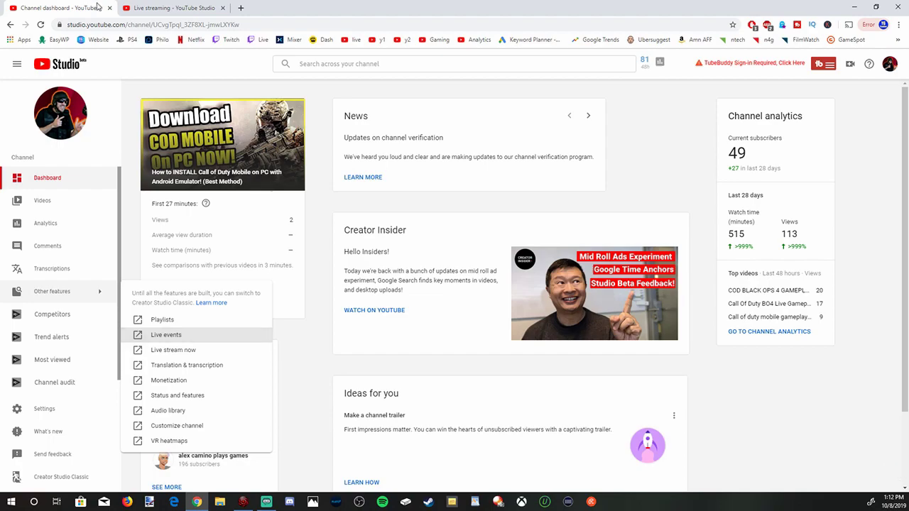
left_click(59, 207)
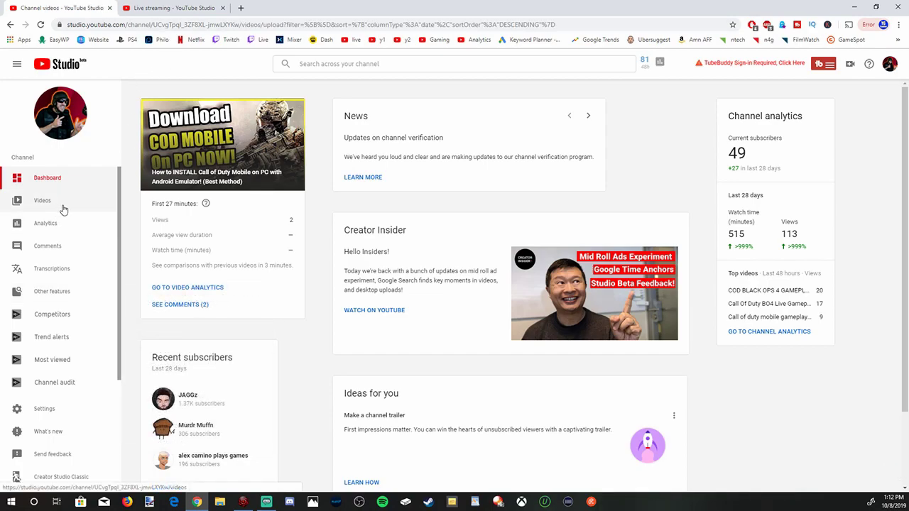